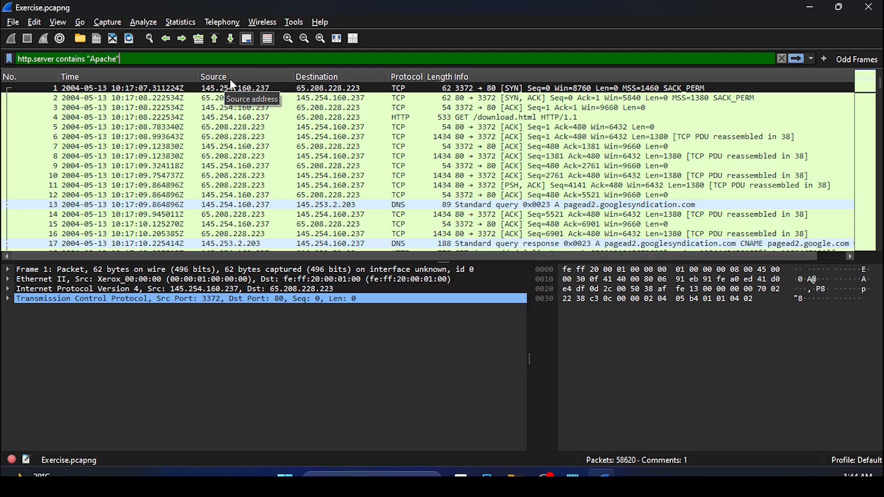
# Filter the packets by http.server contains "Apache" and examine the Server header in frame 38's HTTP details.
pyautogui.click(798, 59)
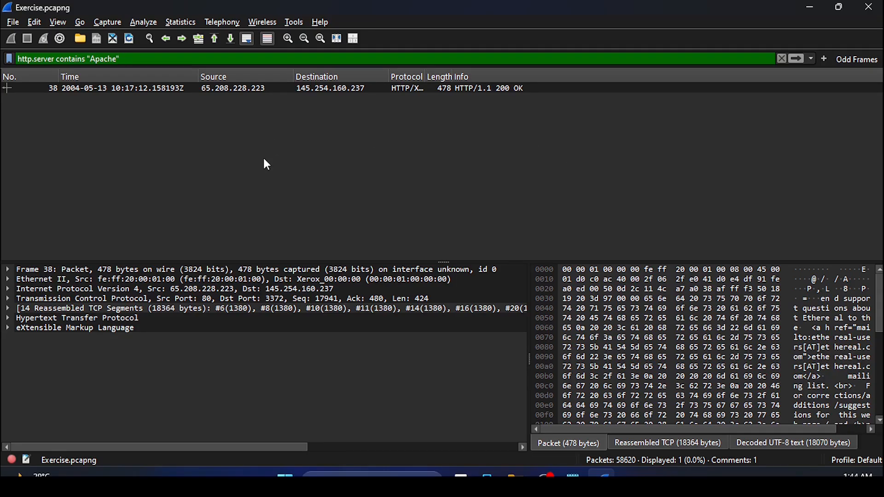
pyautogui.click(168, 90)
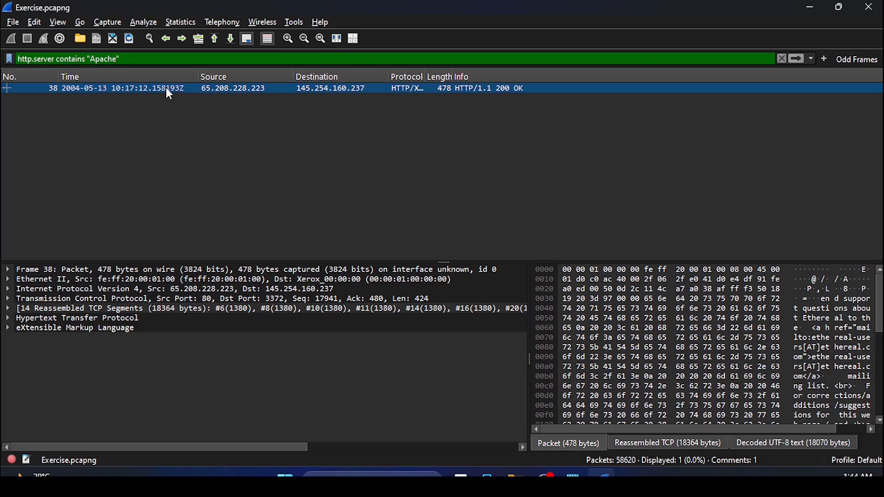
pyautogui.click(8, 318)
pyautogui.scroll(-2, 100, 314)
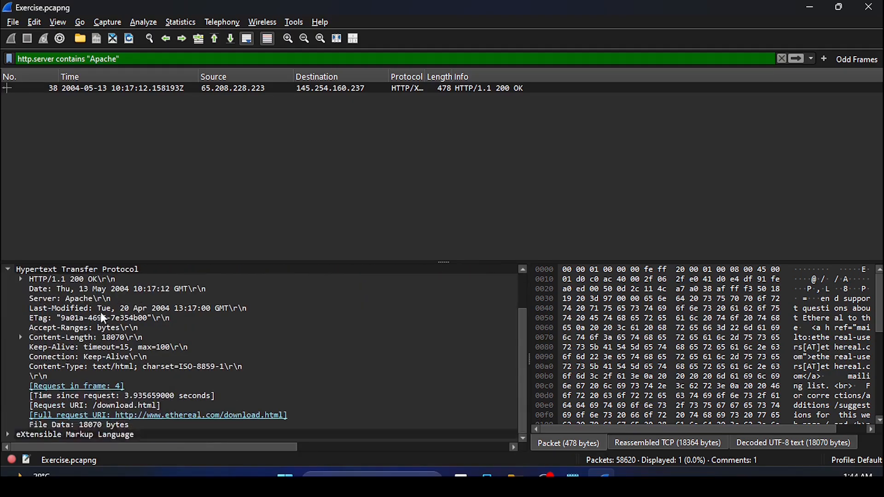
pyautogui.scroll(1, 101, 311)
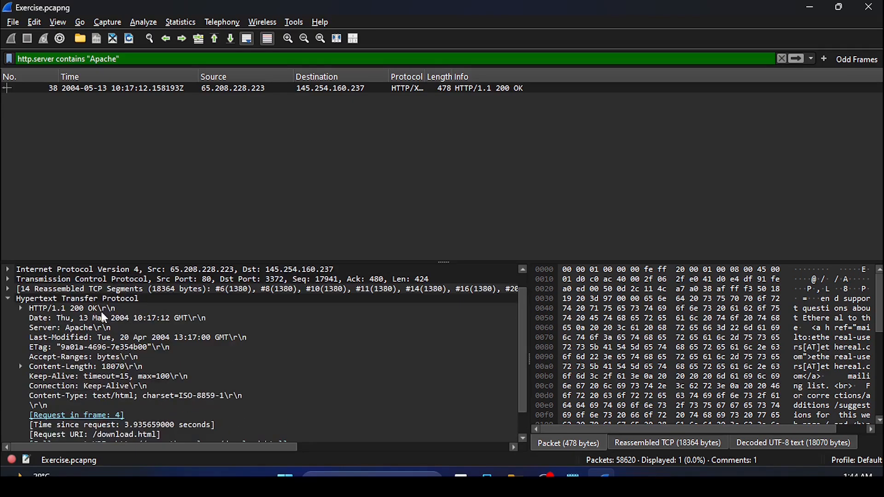
pyautogui.click(62, 327)
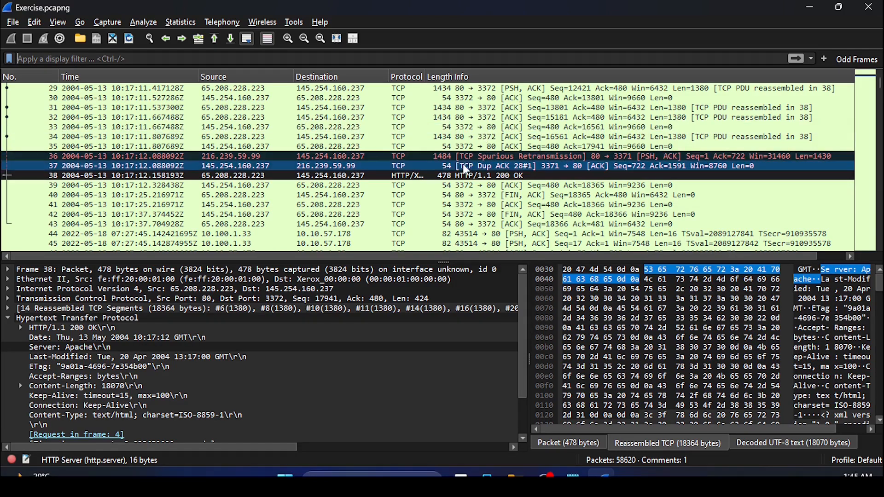
# Filter the packets by http.request.uri matches "\\.(php|html)" and examine the GET request line in the first packet's HTTP details.
pyautogui.write('http.request.uri matches "\\\\.(php|html)"')
pyautogui.press('Return')
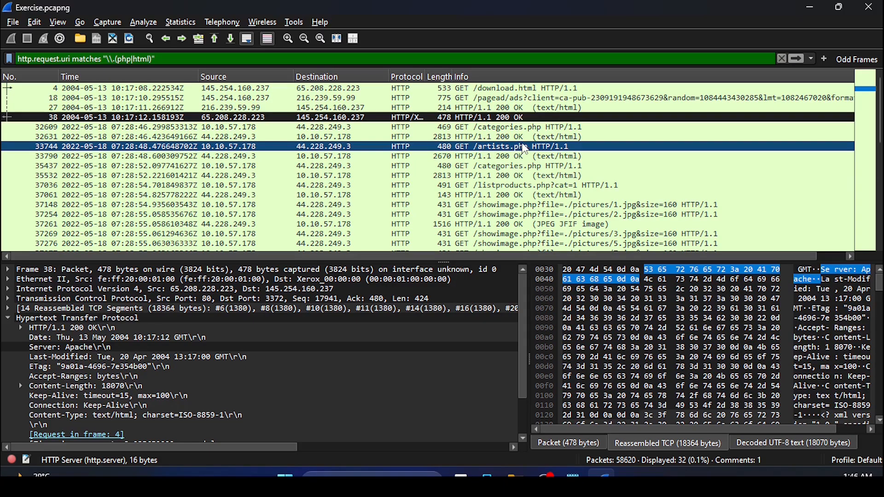
pyautogui.hotkey('ctrl', 'Home')
pyautogui.click(8, 306)
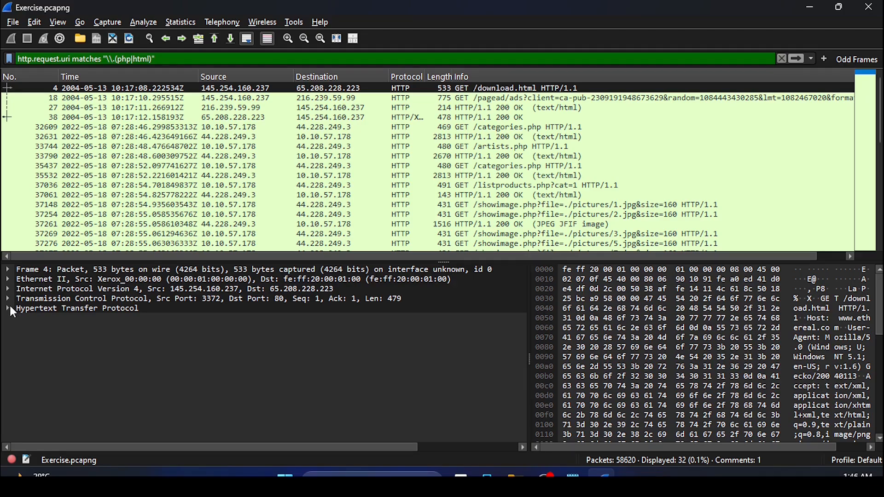
pyautogui.click(9, 308)
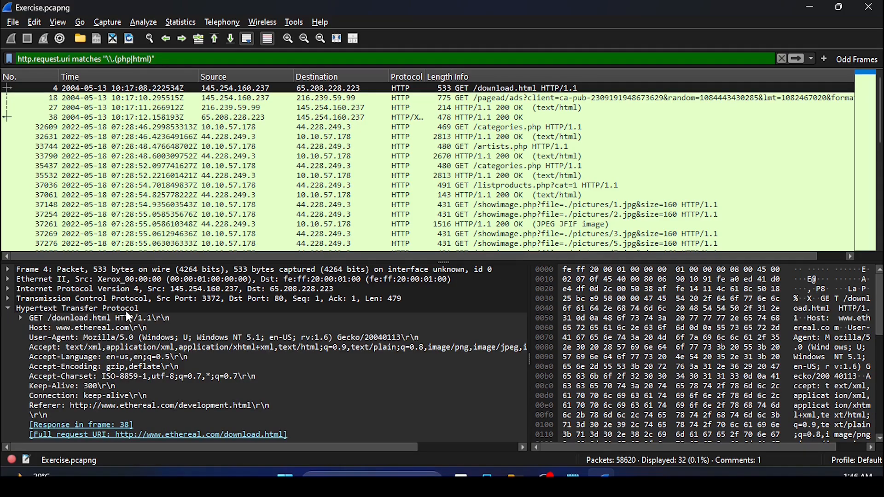
pyautogui.click(109, 318)
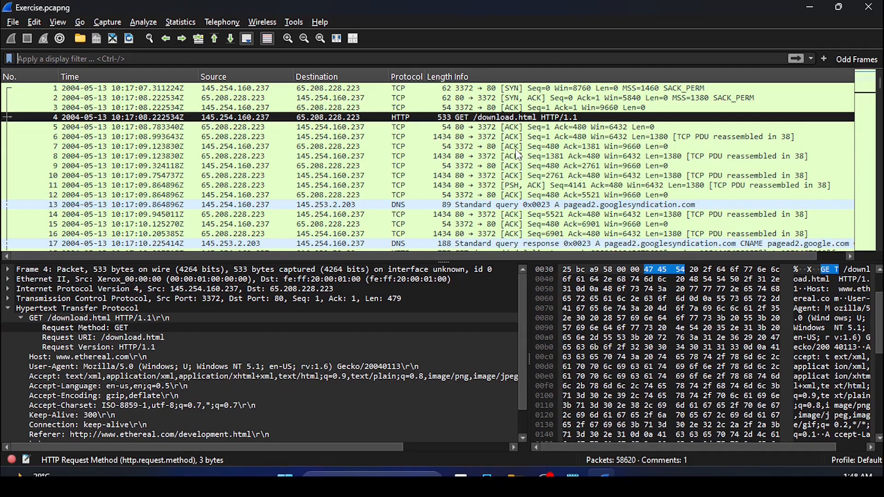
# Filter the packets by tcp.port in {80, 443, 8080} and examine the destination port in frame 4's TCP details.
pyautogui.write('tcp.port in {80, 443, 8080}')
pyautogui.press('Return')
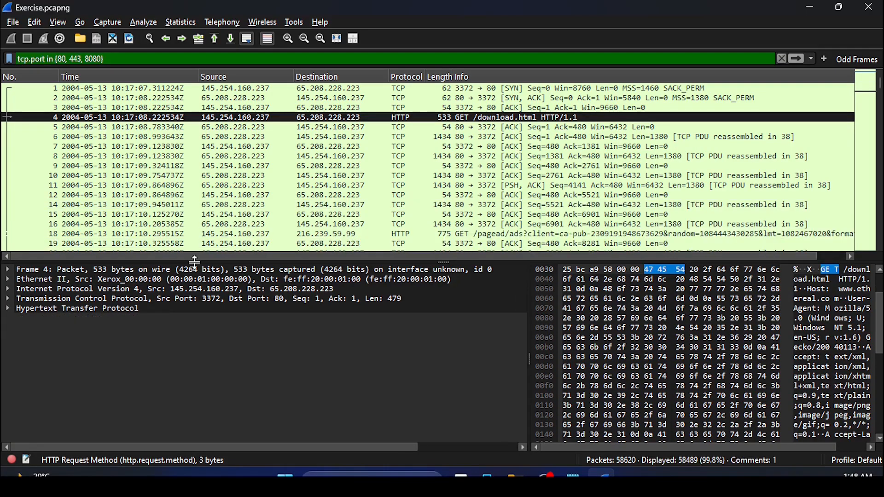
pyautogui.click(8, 299)
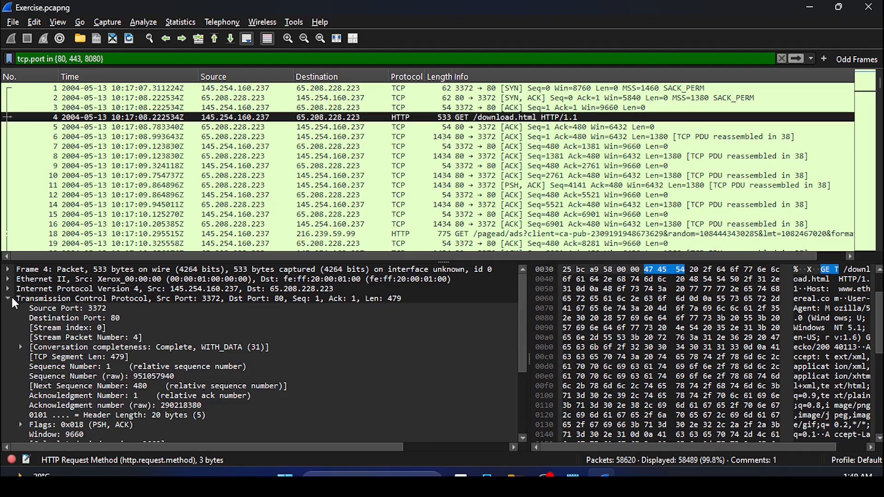
pyautogui.click(110, 321)
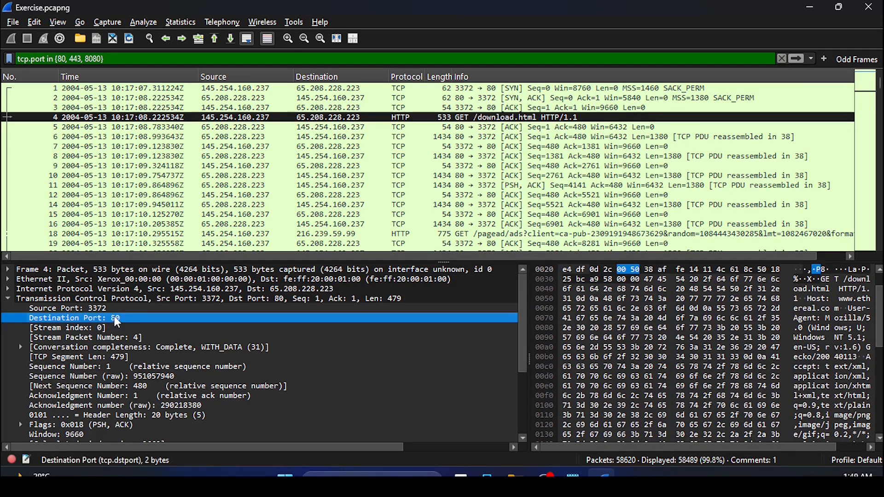
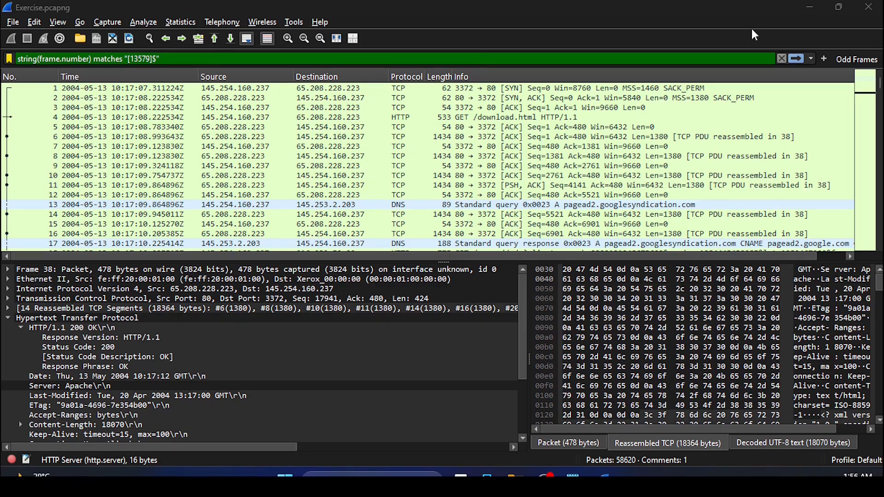
# Apply the display filter string(frame.number) matches "[13579]$" and examine the frame numbers in the packet list.
pyautogui.click(795, 59)
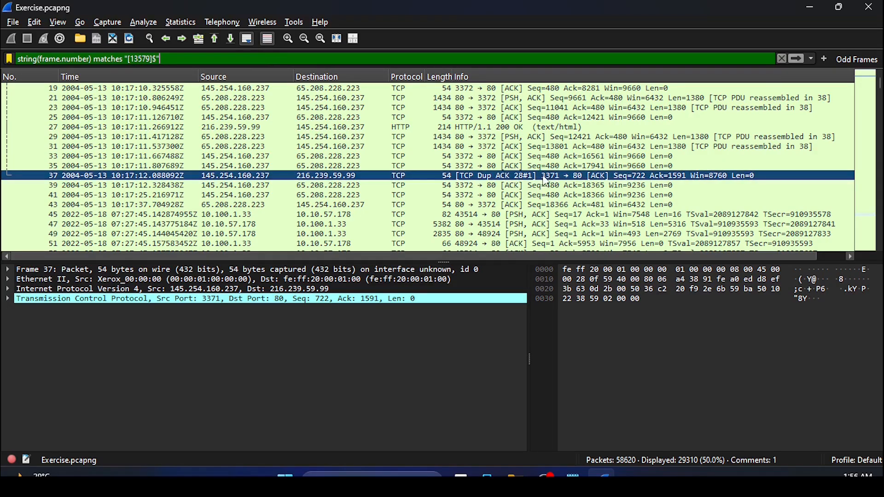
pyautogui.scroll(3, 453, 171)
pyautogui.click(454, 168)
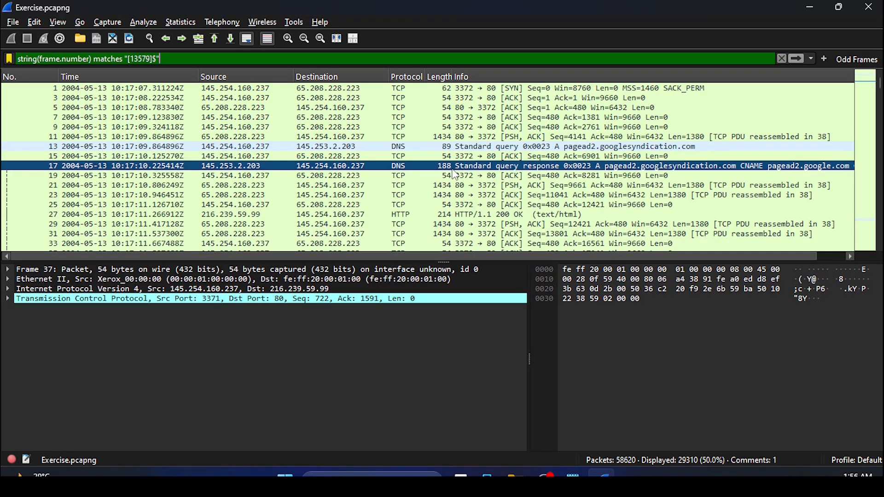
pyautogui.click(56, 156)
pyautogui.moveTo(46, 156); pyautogui.dragTo(258, 199)
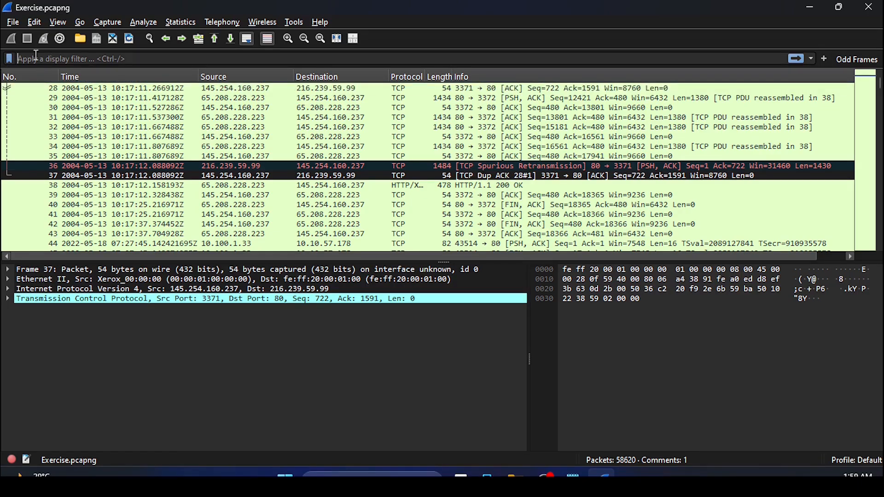
# Enter the display filter string(frame.number) matches "[13579]$" and add it to the saved display filters.
pyautogui.rightClick(44, 58)
pyautogui.click(83, 150)
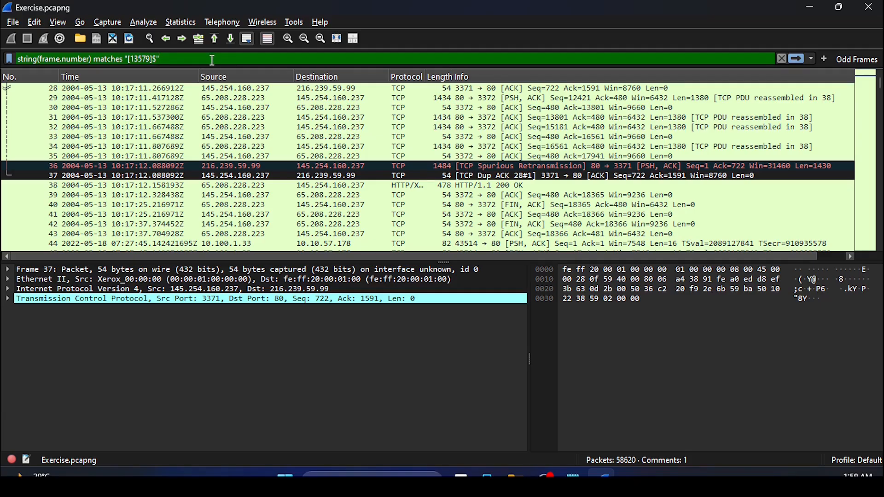
pyautogui.click(9, 59)
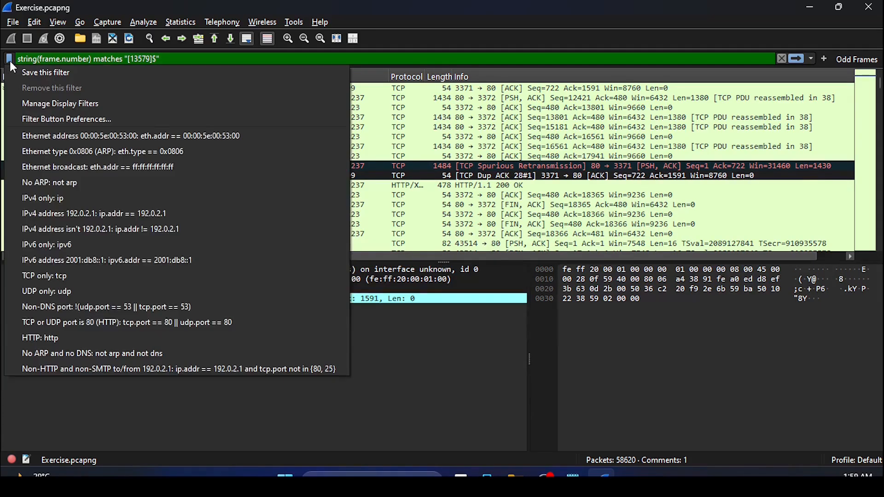
pyautogui.click(54, 72)
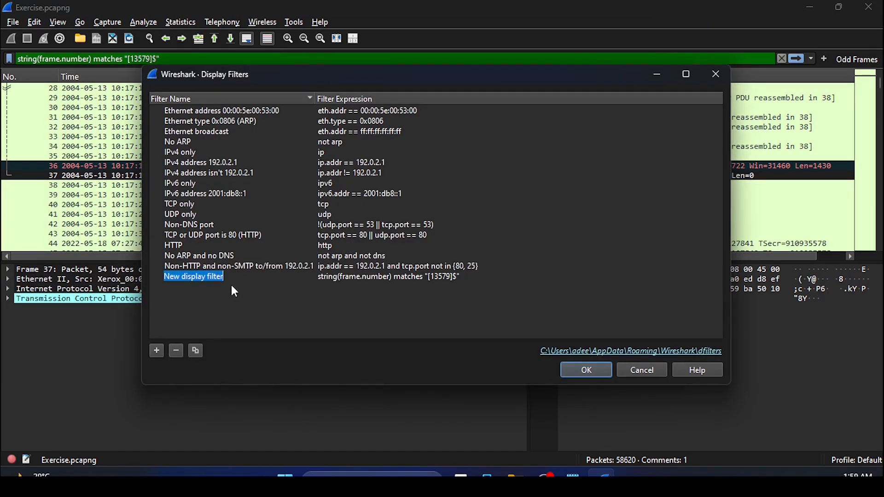
pyautogui.press('BackSpace')
pyautogui.write('my')
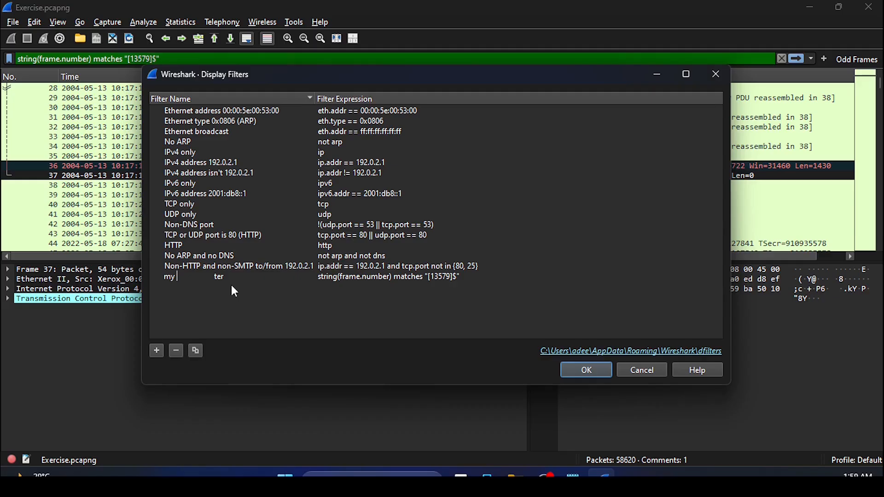
pyautogui.press('BackSpace')
pyautogui.press('Escape')
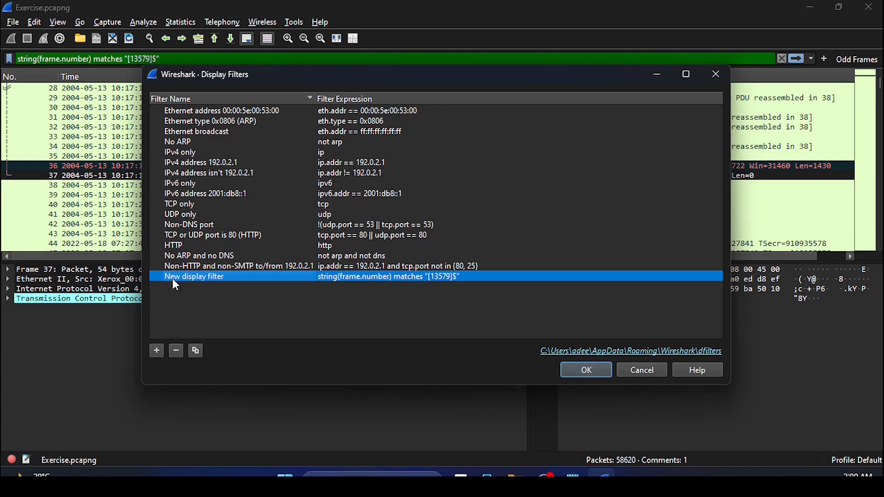
# Save the new display filter under its default name and check its entry in the list of managed display filters.
pyautogui.click(585, 369)
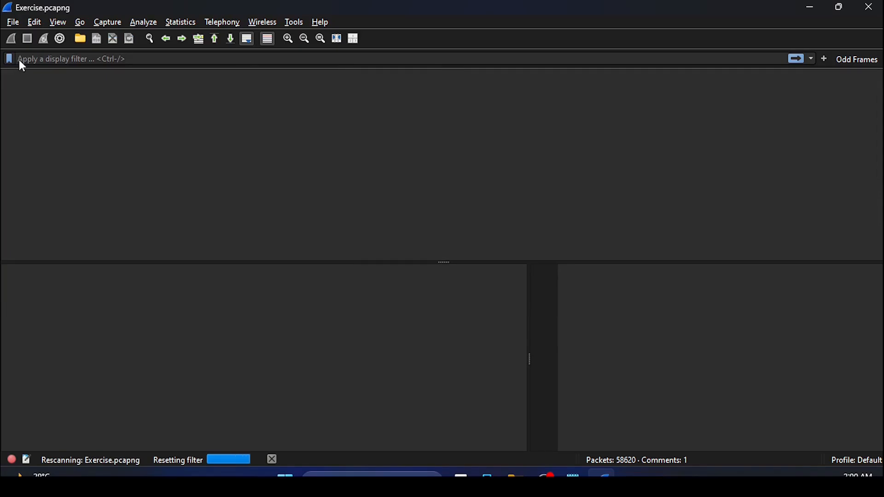
pyautogui.click(10, 59)
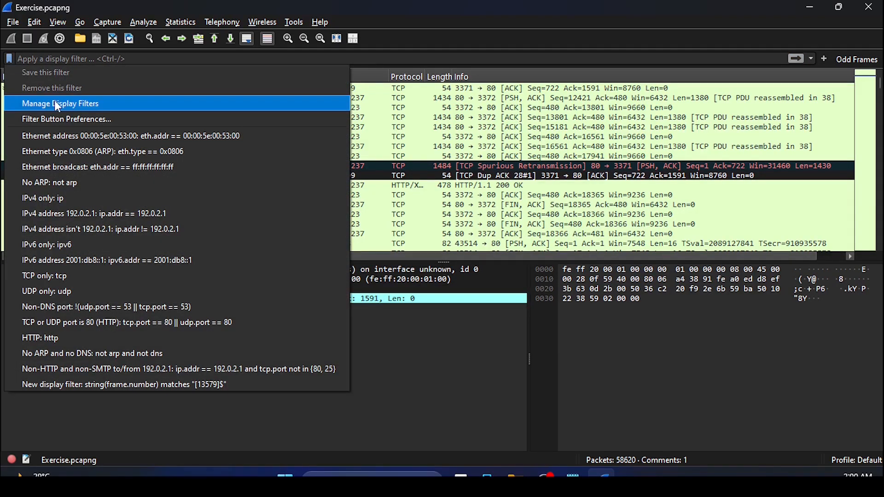
pyautogui.click(101, 105)
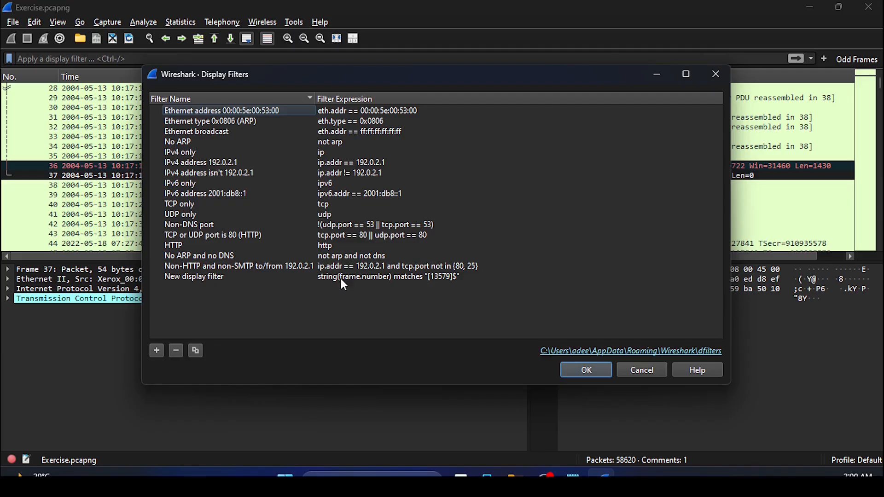
pyautogui.click(348, 278)
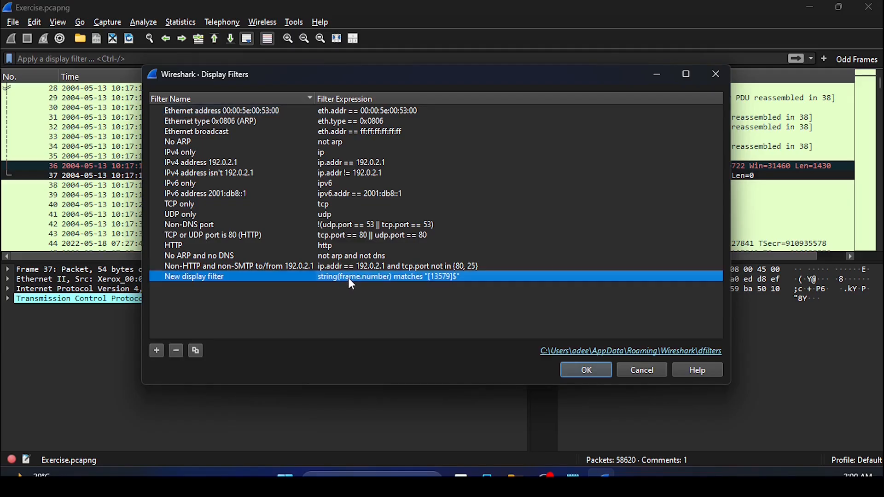
pyautogui.click(579, 369)
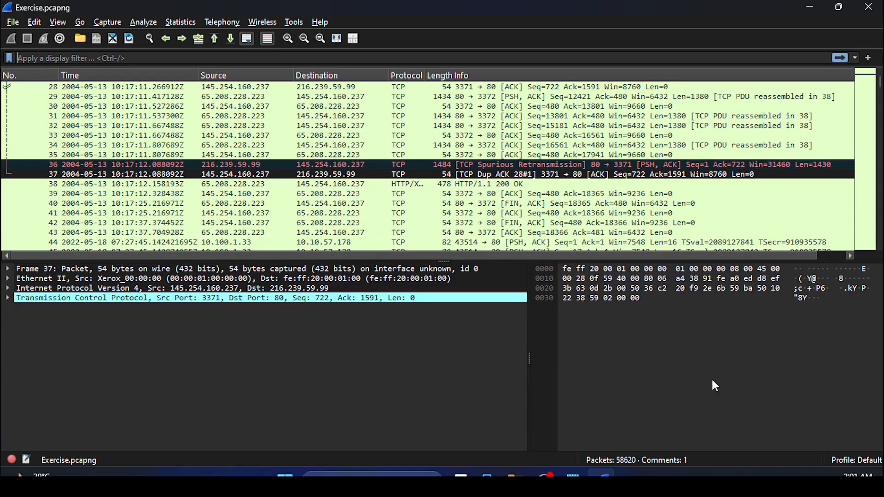
# Create a filter button labelled "Odd number frames" for string(frame.number) matches "[13579]$", with the comment "find all frames with odd numbers".
pyautogui.click(869, 59)
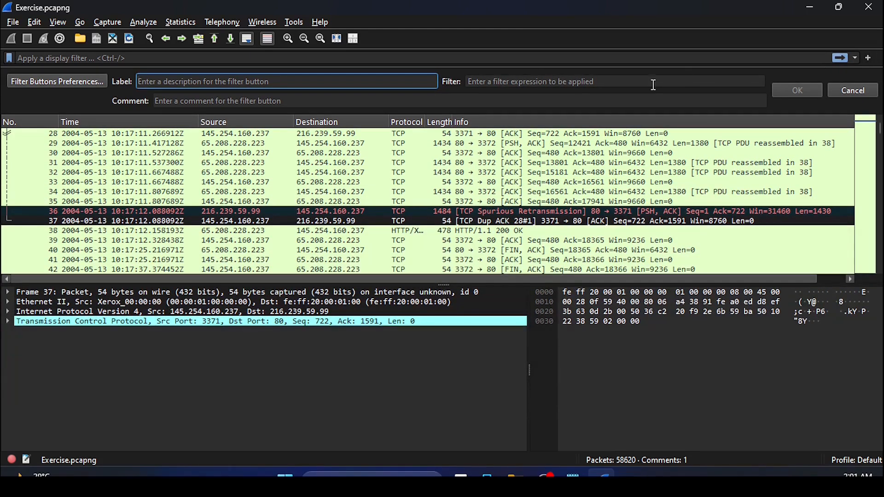
pyautogui.click(507, 82)
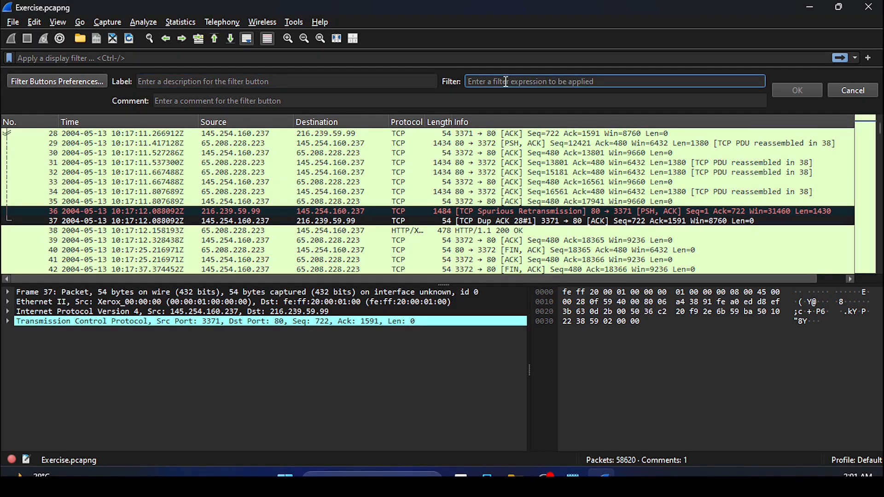
pyautogui.rightClick(506, 81)
pyautogui.click(561, 164)
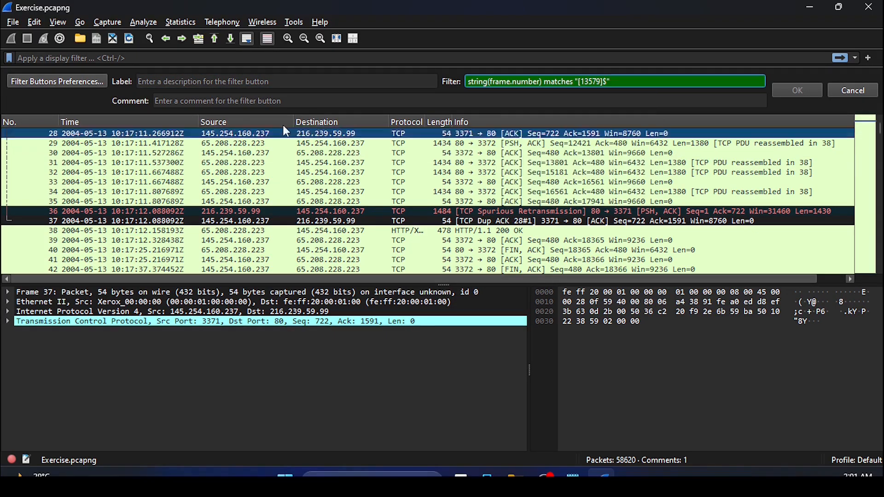
pyautogui.click(215, 83)
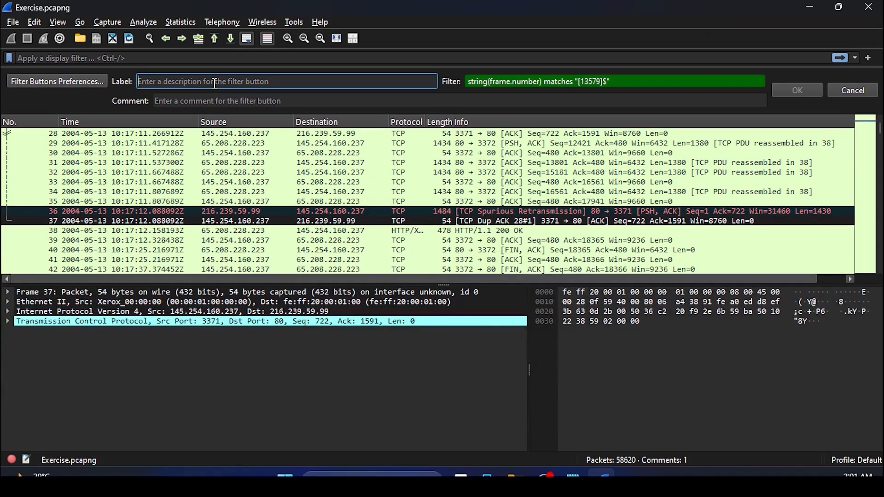
pyautogui.write('Odd number frames')
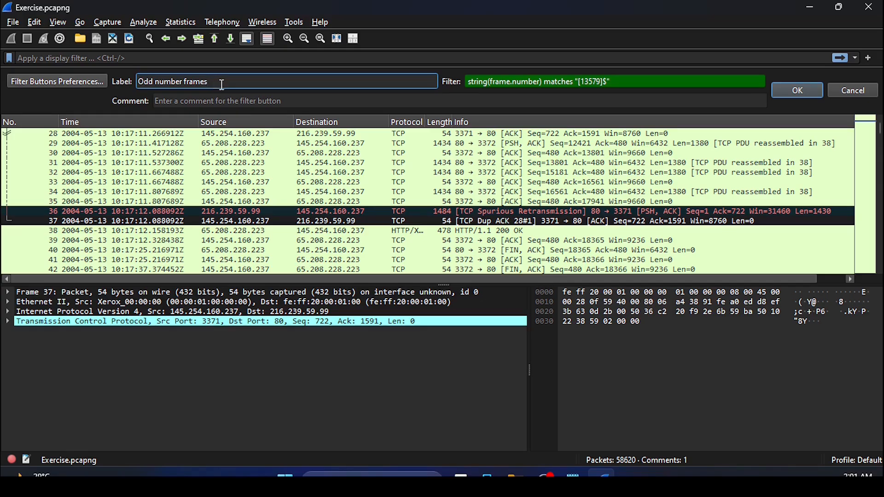
pyautogui.click(209, 100)
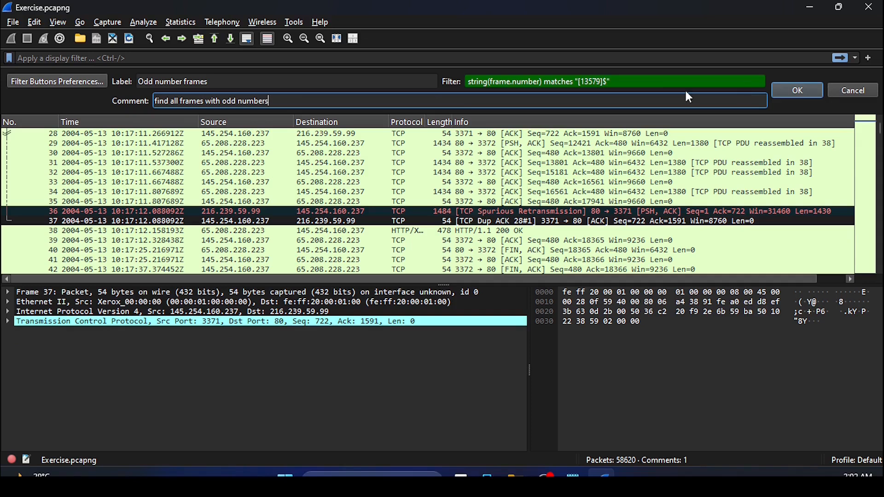
pyautogui.click(800, 90)
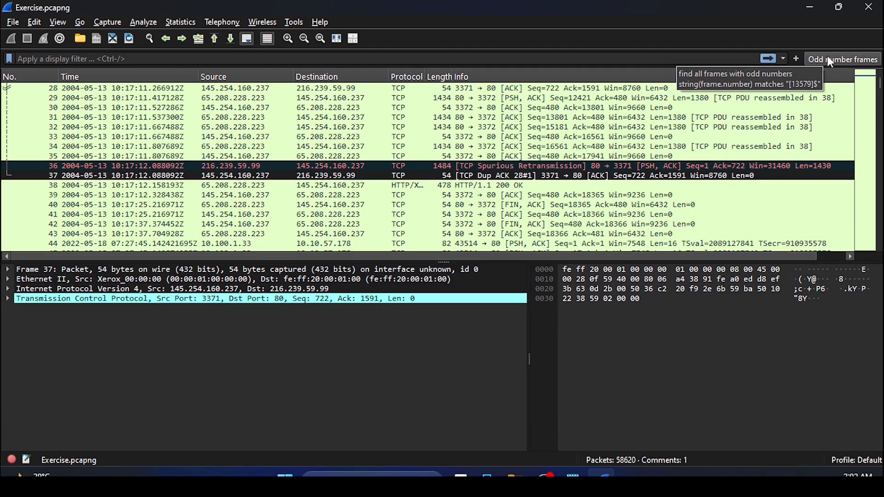
# Test the "Odd number frames" filter button on the capture and clear the display filter.
pyautogui.click(827, 59)
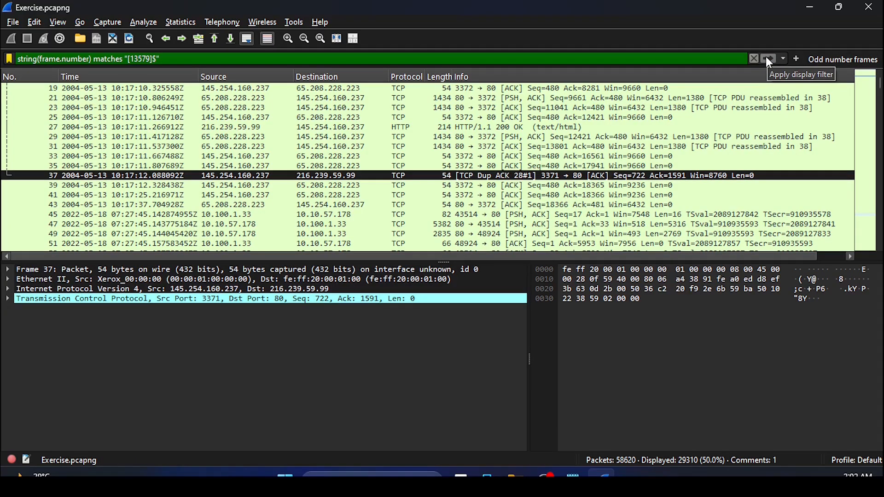
pyautogui.click(754, 58)
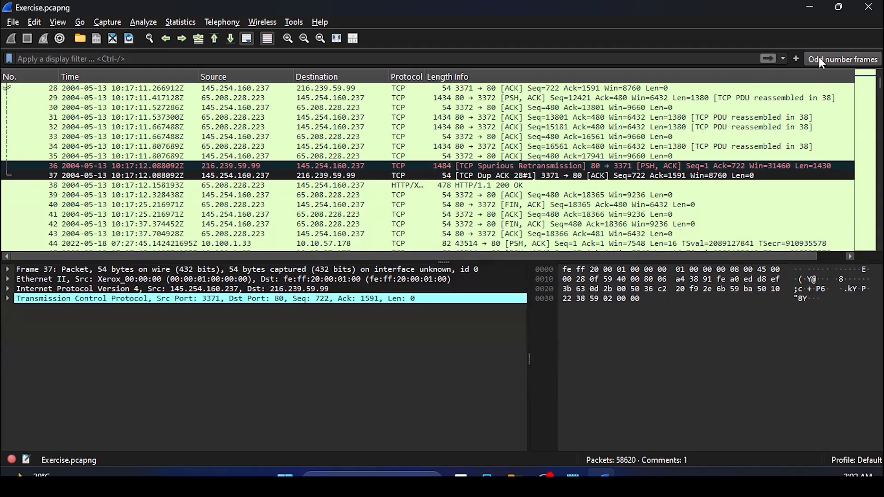
# Review the actions available for the "Odd number frames" filter button, including its options for applying the filter.
pyautogui.rightClick(818, 57)
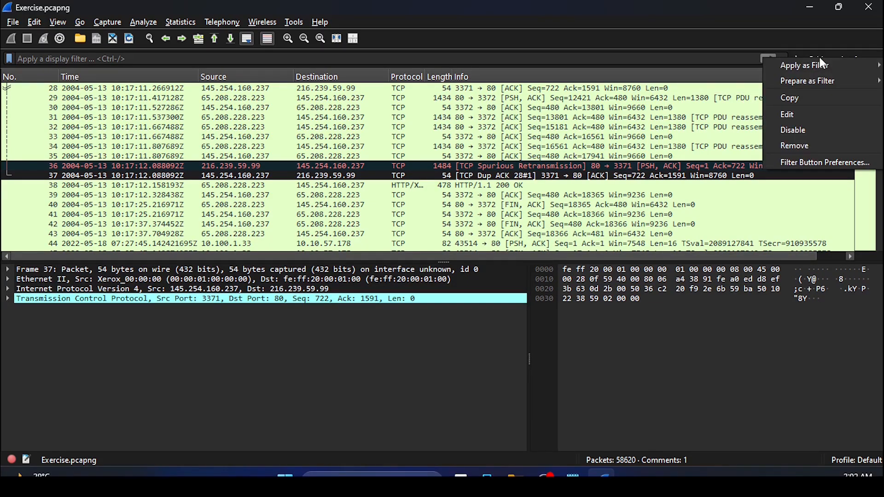
pyautogui.moveTo(827, 63)
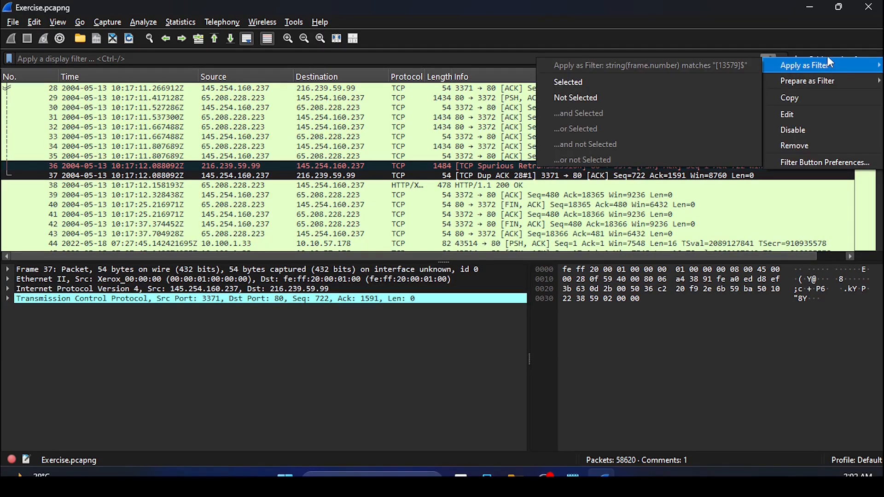
pyautogui.moveTo(828, 82)
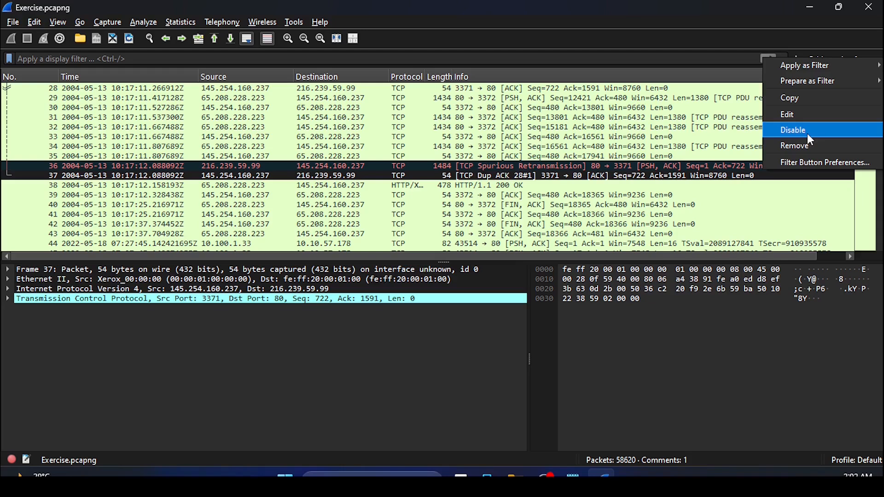
pyautogui.click(761, 21)
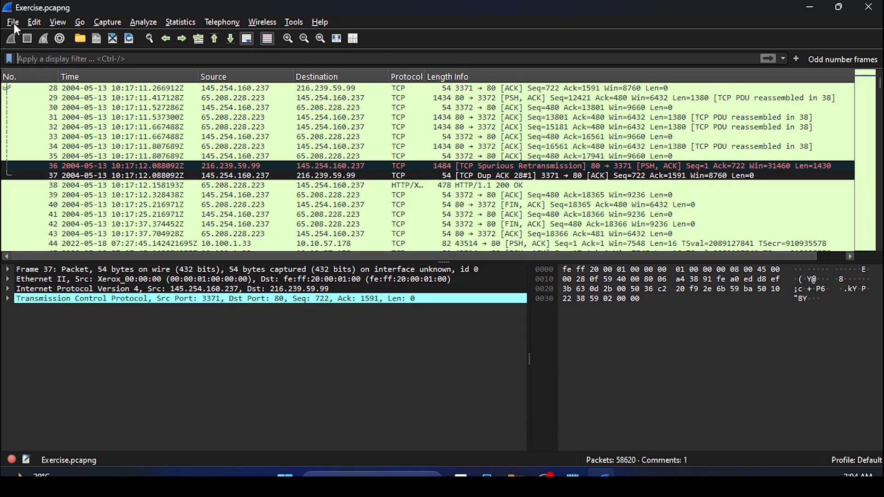
# Create a new configuration profile under its default name, activate it, and switch back to the Default profile.
pyautogui.click(35, 22)
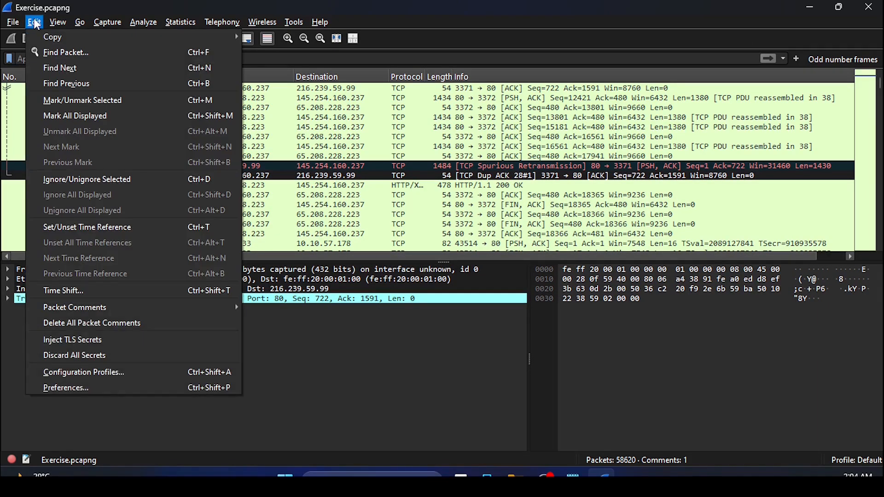
pyautogui.click(111, 372)
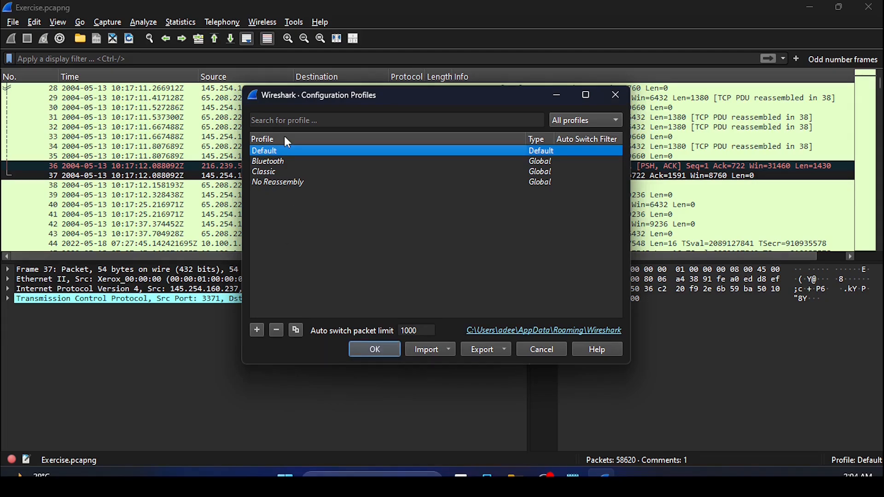
pyautogui.click(256, 331)
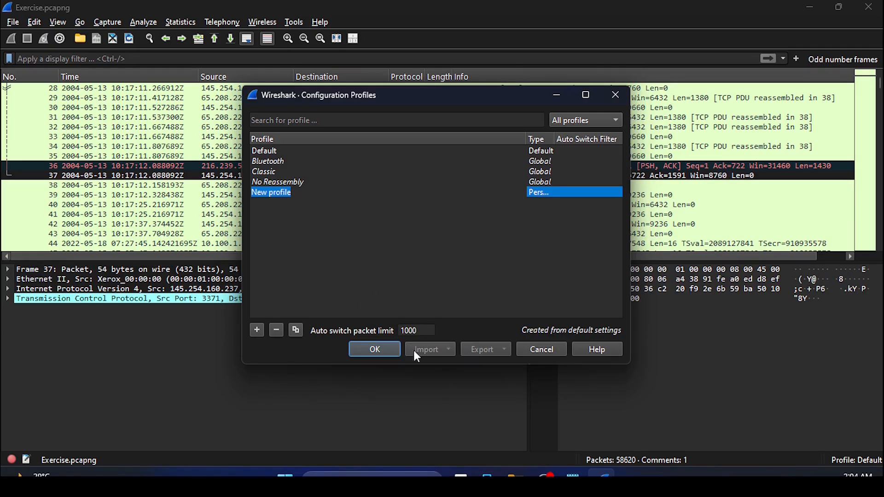
pyautogui.click(382, 348)
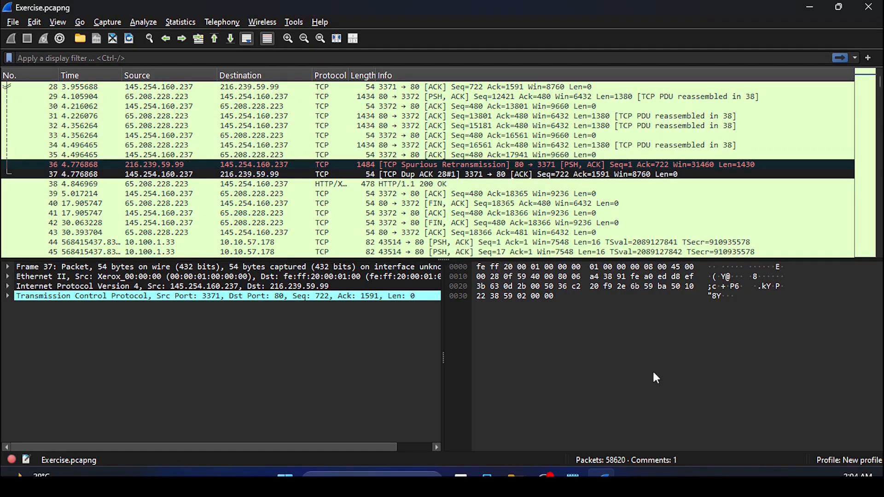
pyautogui.click(845, 458)
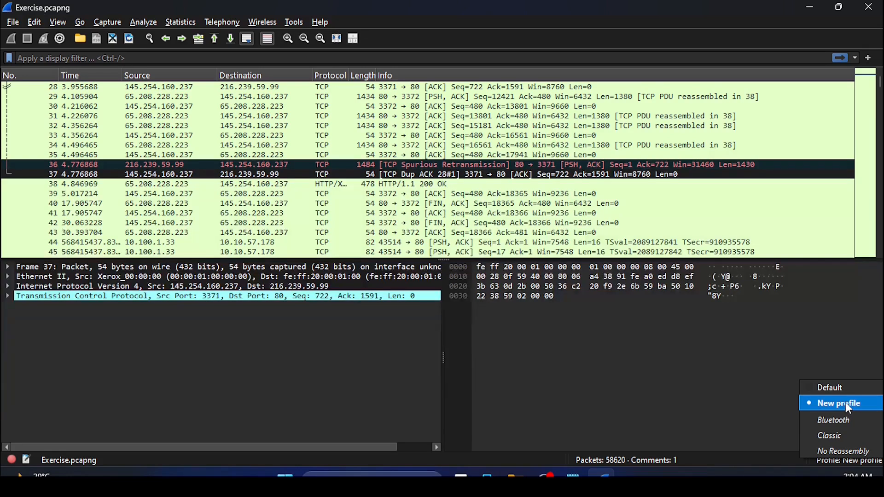
pyautogui.click(813, 388)
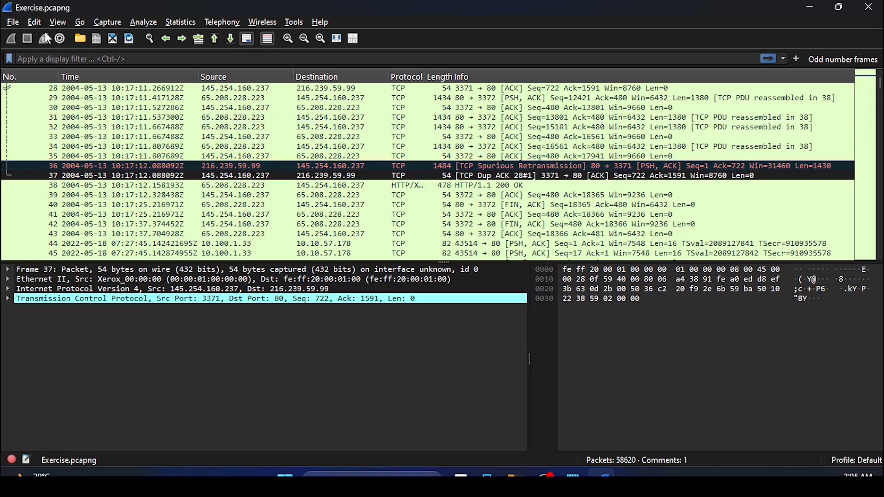
# Delete the personal profile "New profile" from the configuration profiles.
pyautogui.click(35, 21)
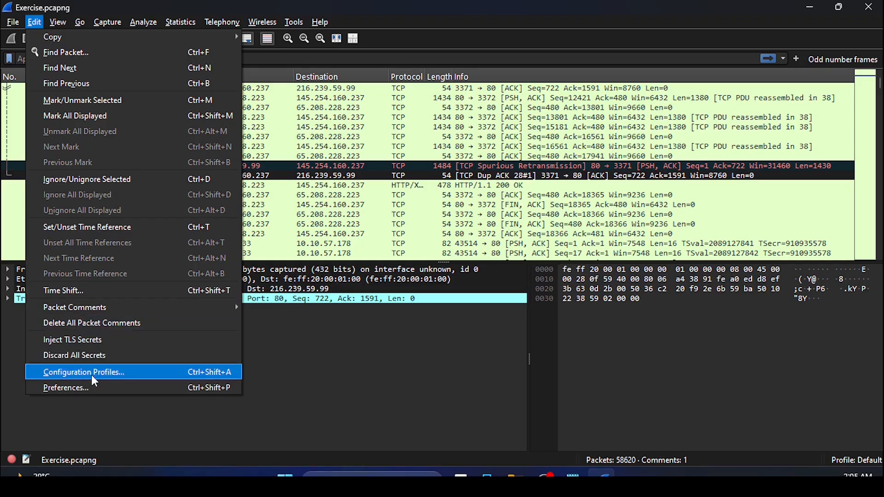
pyautogui.click(91, 375)
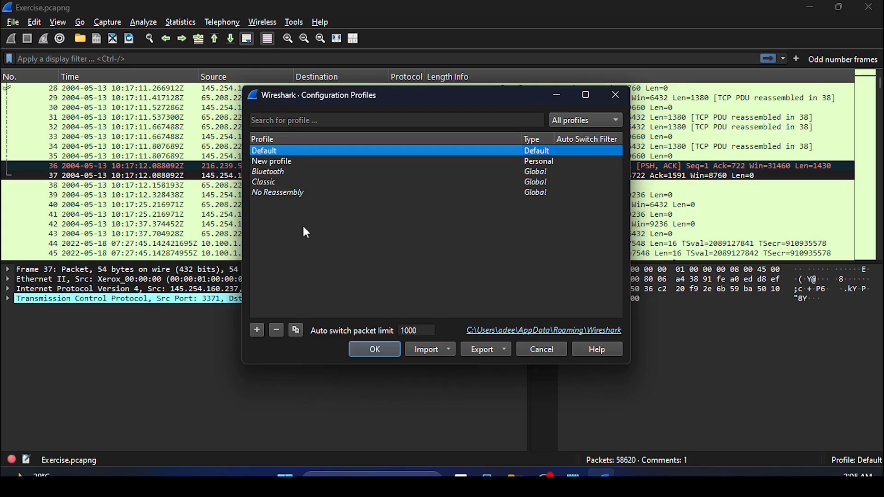
pyautogui.click(275, 162)
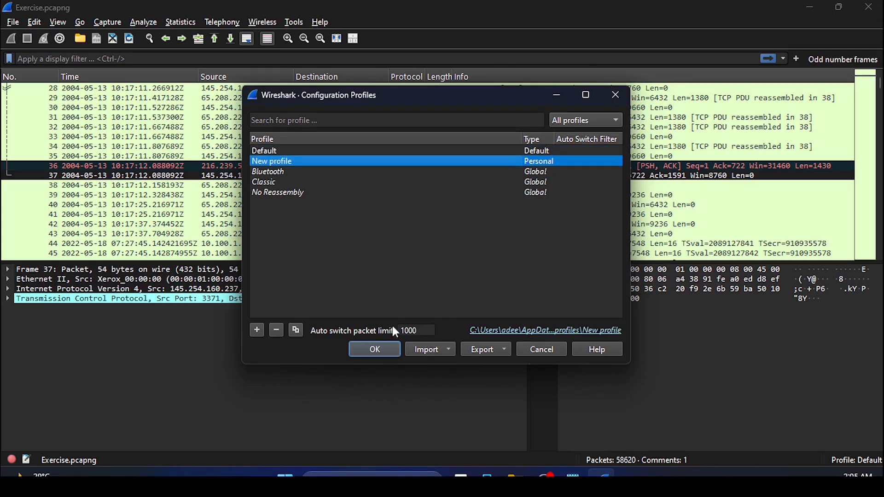
pyautogui.click(276, 332)
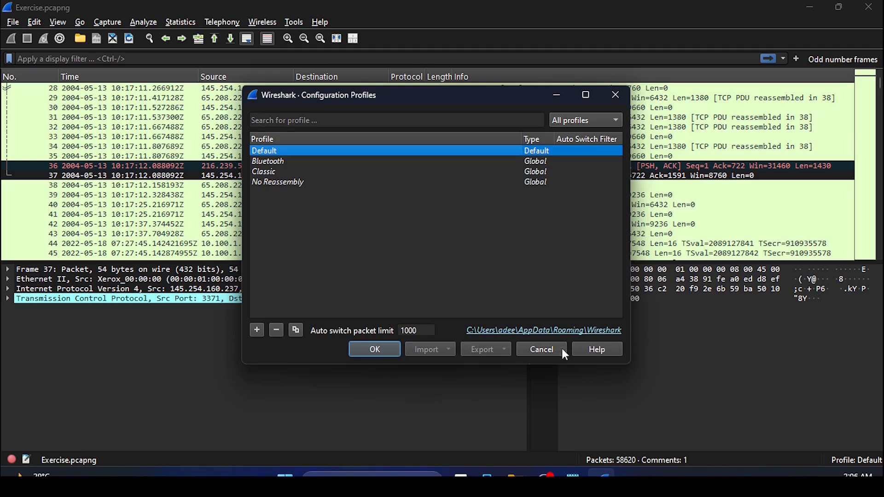
pyautogui.click(376, 349)
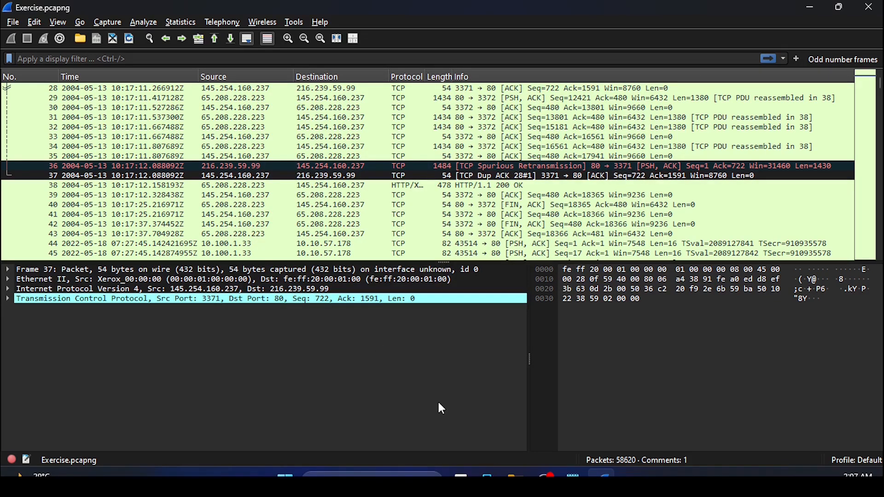